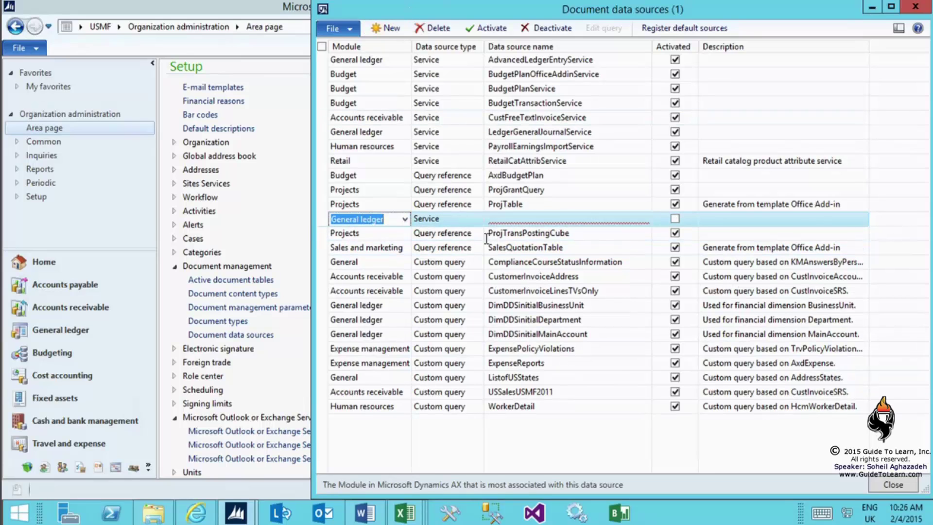
Set the new data source row's module to Projects and its type to Query reference
{"action": "left_click", "coordinate": [405, 219]}
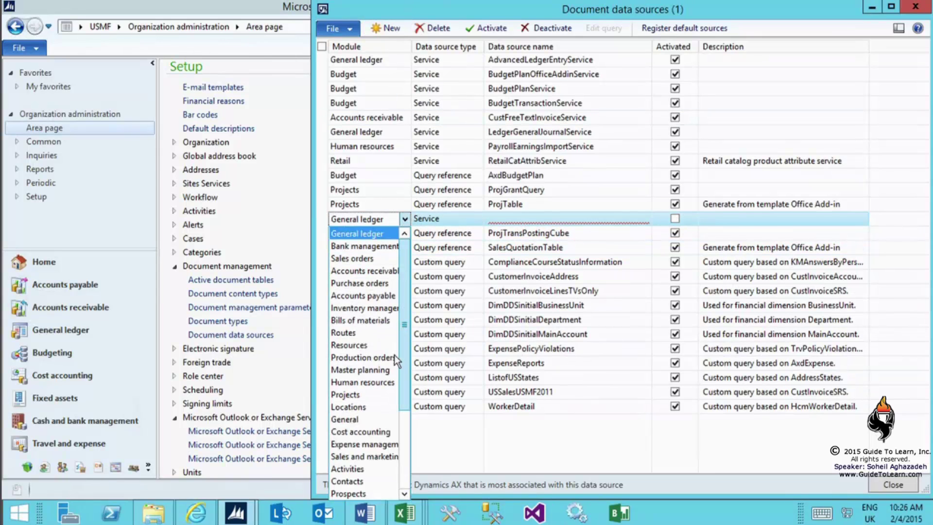
{"action": "left_click", "coordinate": [378, 394]}
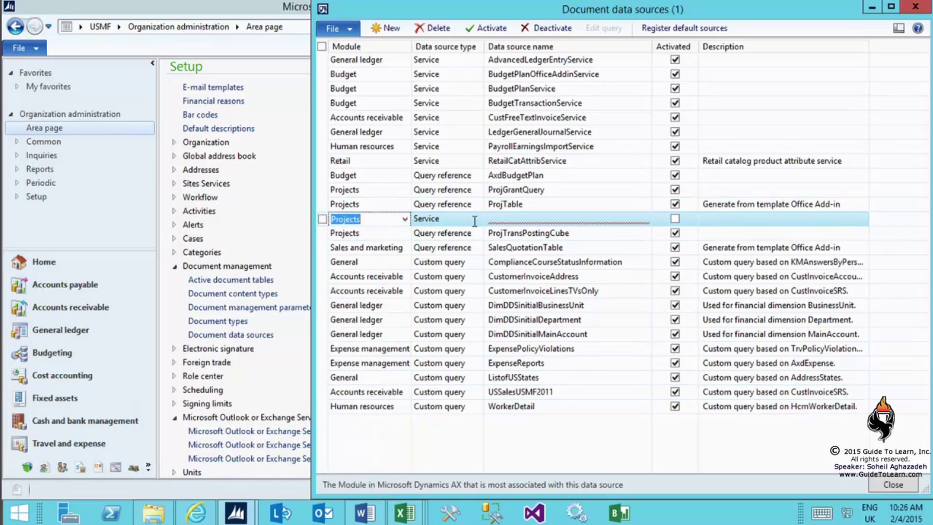
{"action": "key", "text": "Tab"}
{"action": "left_click", "coordinate": [477, 222]}
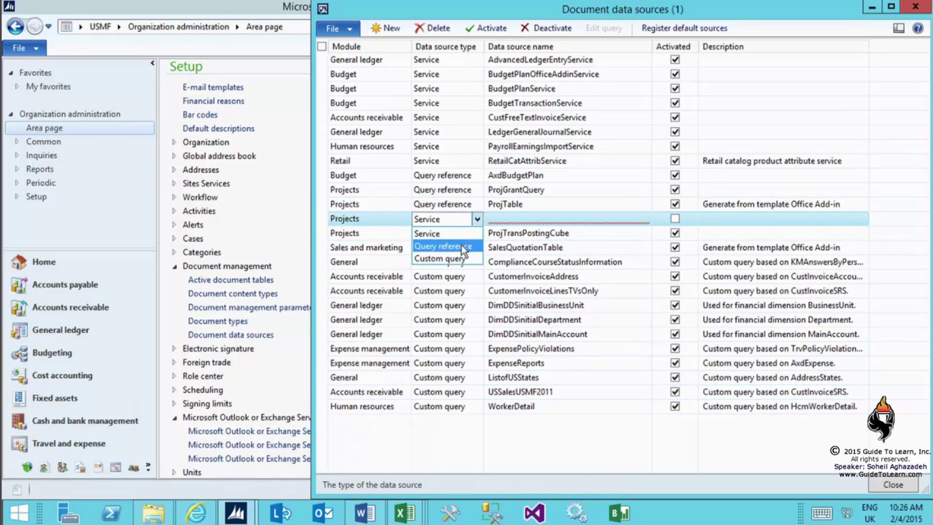
{"action": "left_click", "coordinate": [462, 244]}
Browse the query element lookup without choosing, delete the unfinished row, and select ProjTransPostingCube
{"action": "left_click", "coordinate": [542, 220]}
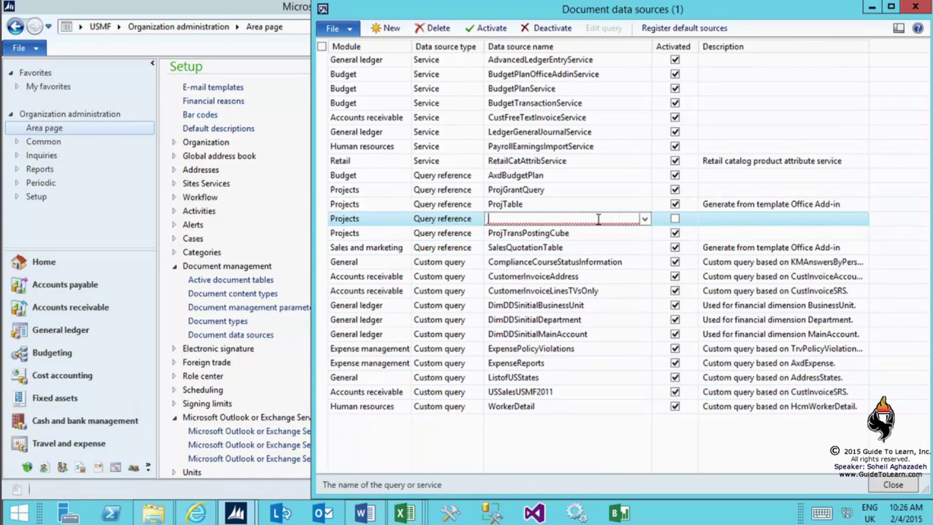
{"action": "left_click", "coordinate": [644, 220]}
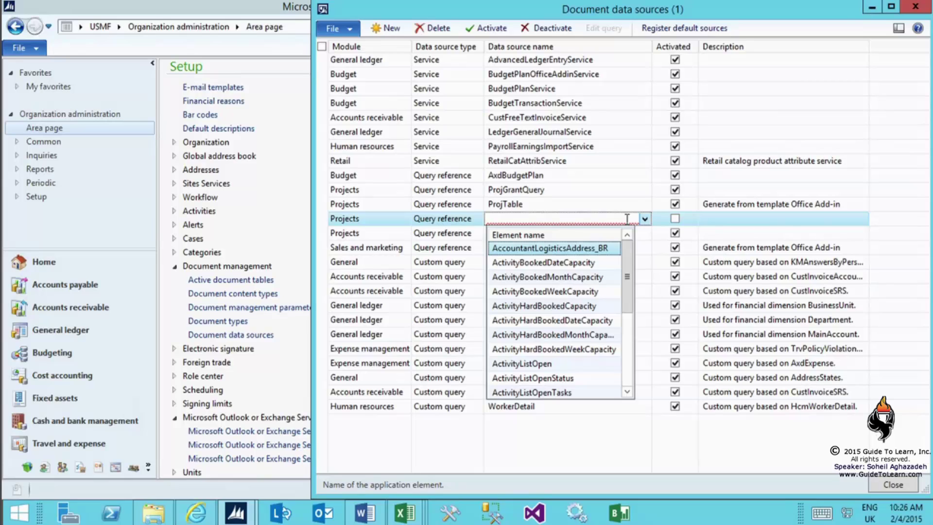
{"action": "key", "text": "Escape"}
{"action": "left_click", "coordinate": [450, 32]}
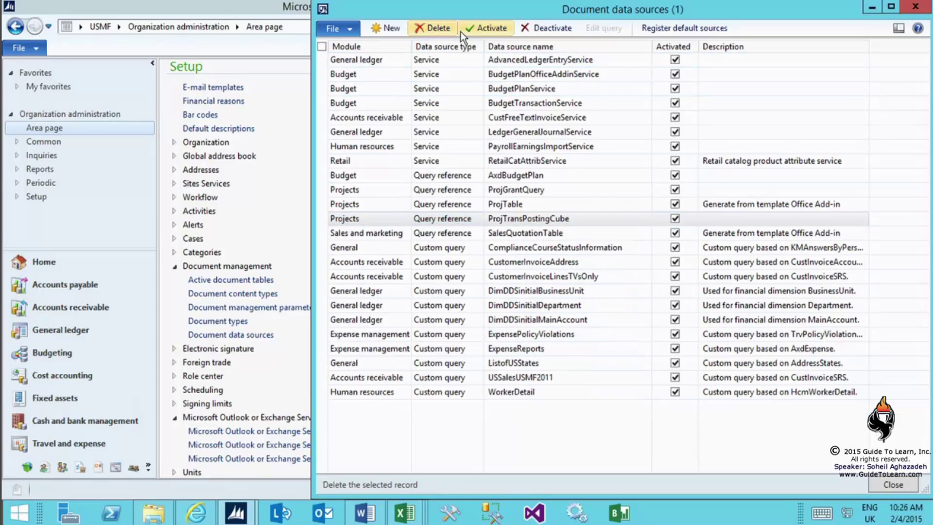
{"action": "left_click", "coordinate": [568, 219]}
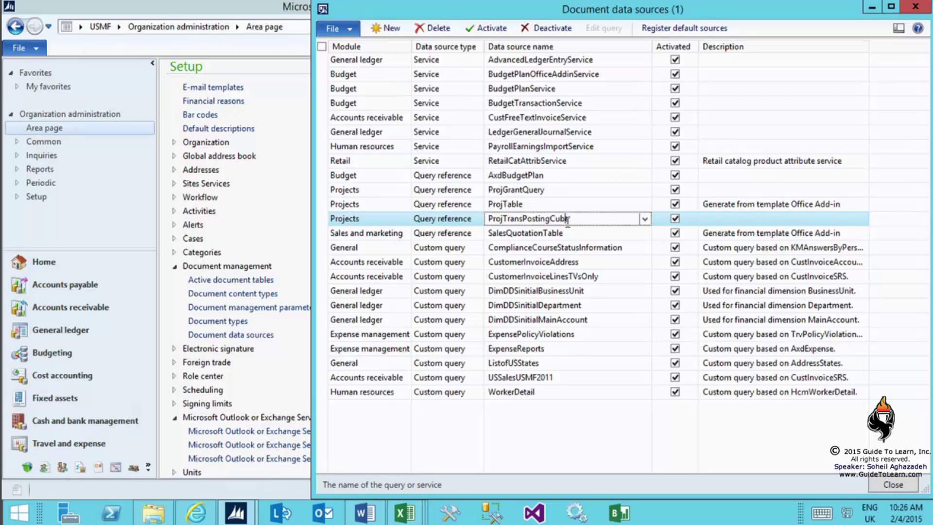
Clear the Dynamics AX windows, maximize the blank Excel Book1, and show the POWER QUERY ribbon
{"action": "key", "text": "super+d"}
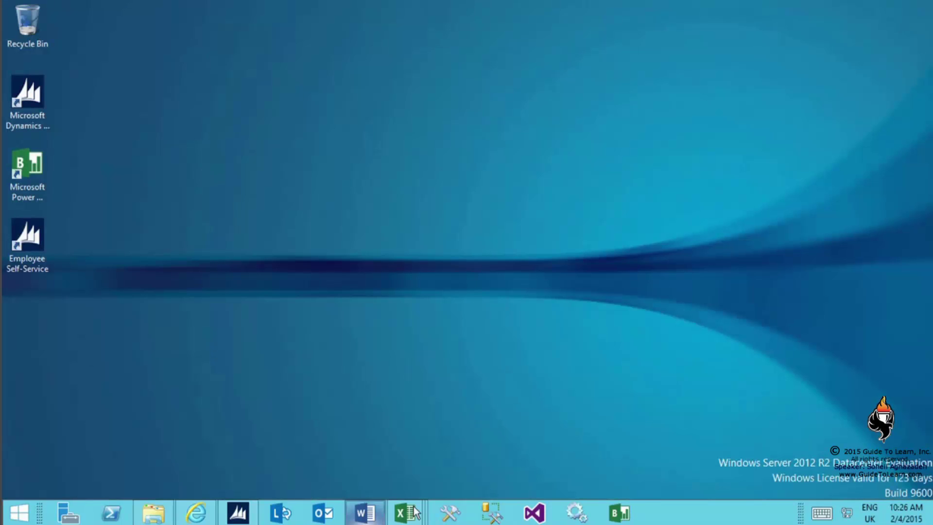
{"action": "mouse_move", "coordinate": [404, 513]}
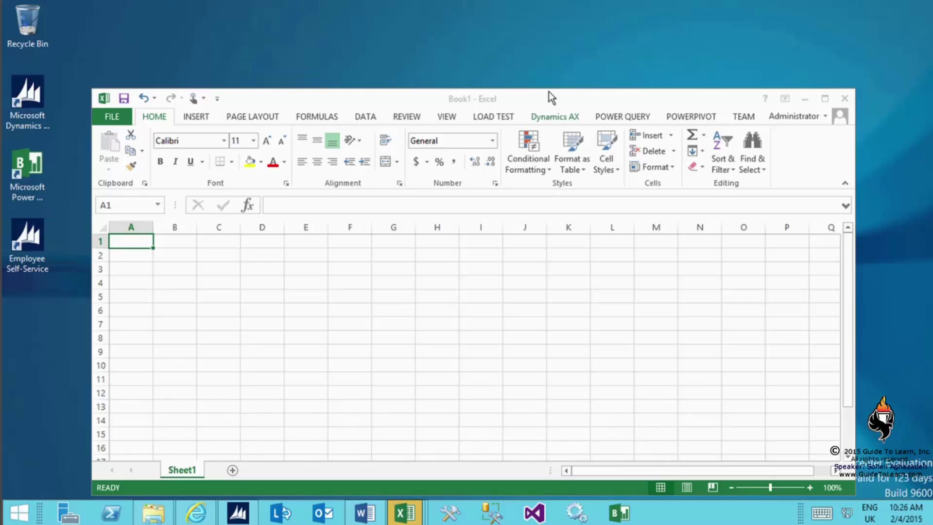
{"action": "left_click_drag", "start_coordinate": [549, 91], "coordinate": [512, 1]}
{"action": "left_click", "coordinate": [550, 31]}
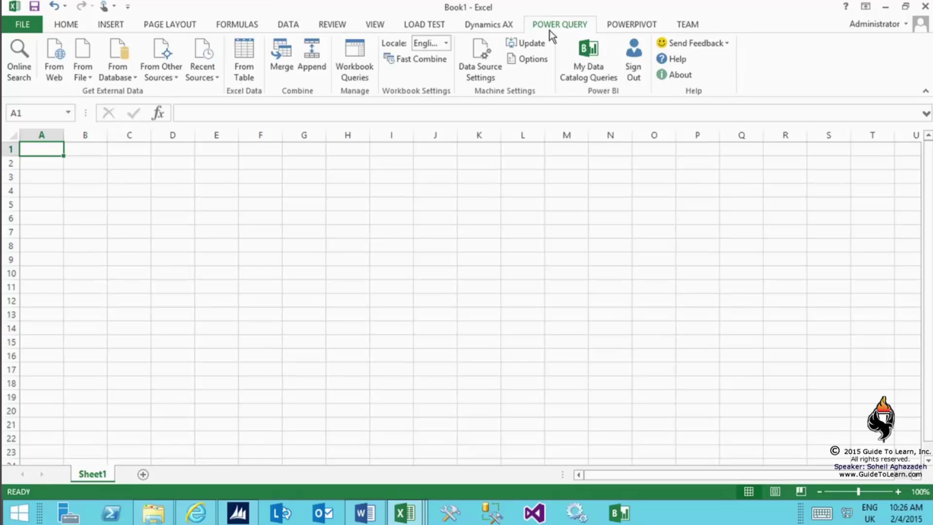
Choose From Other Sources > From OData Feed on the POWER QUERY tab
{"action": "left_click", "coordinate": [171, 73]}
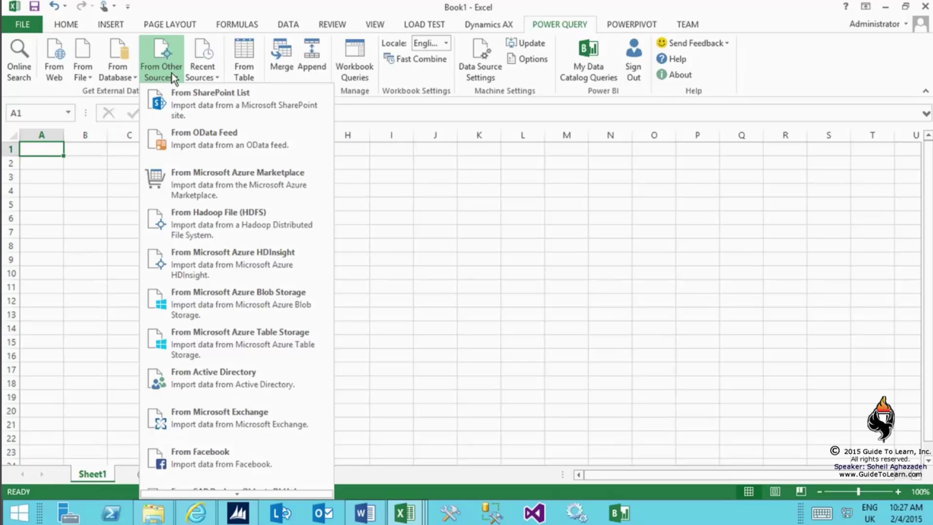
{"action": "left_click", "coordinate": [234, 139]}
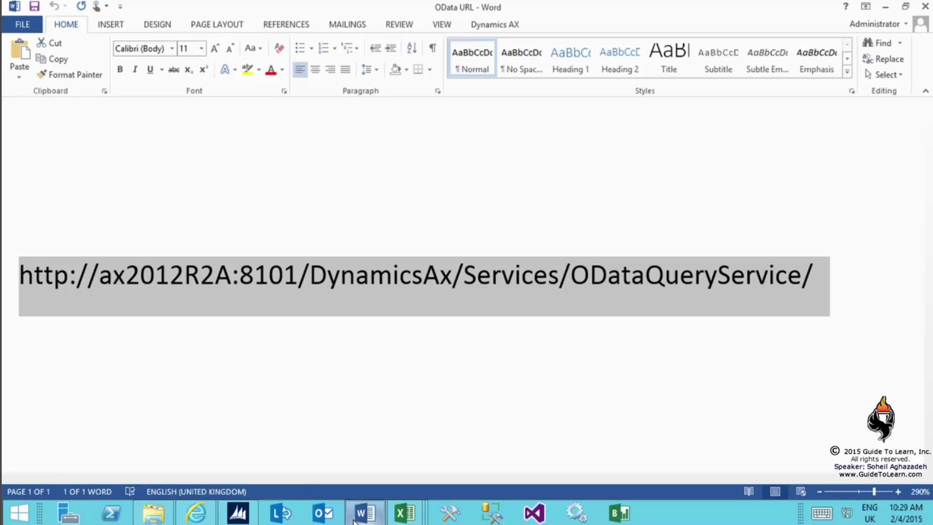
Minimize Word to return to Excel's empty OData Feed dialog
{"action": "left_click", "coordinate": [886, 7]}
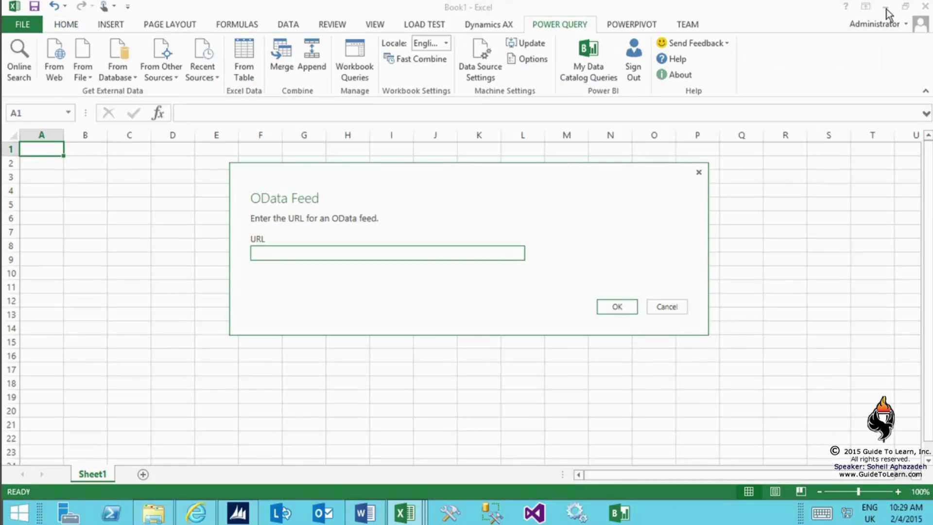
{"action": "left_click", "coordinate": [432, 257]}
{"action": "type", "text": "http://ax2012R2A:8101/DynamicsAx/Services/ODataQueryService/"}
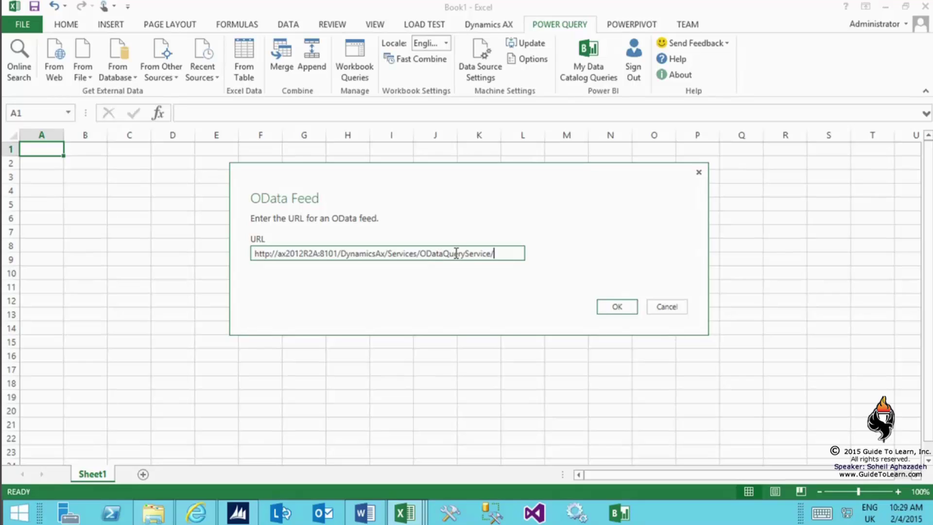
{"action": "left_click", "coordinate": [602, 311]}
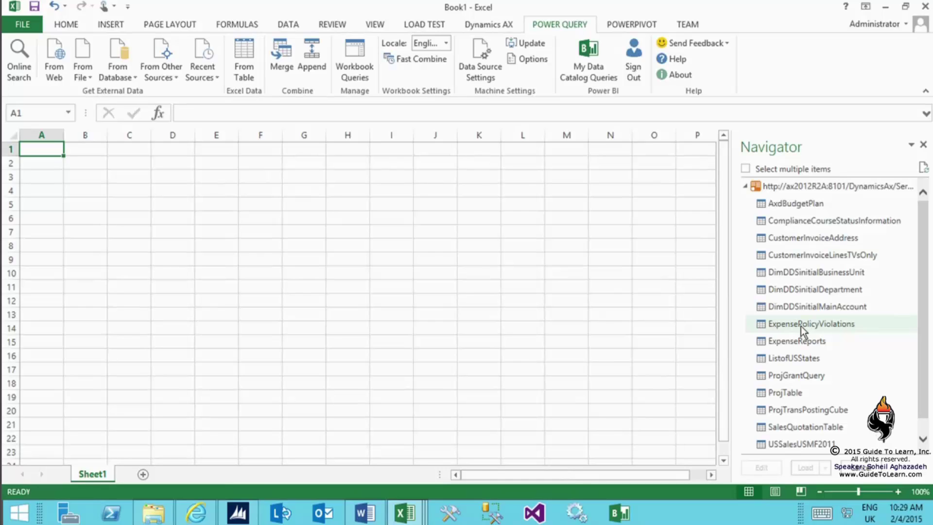
Preview ExpensePolicyViolations, enable Select multiple items, and tick ProjTransPostingCube in Navigator
{"action": "mouse_move", "coordinate": [801, 326]}
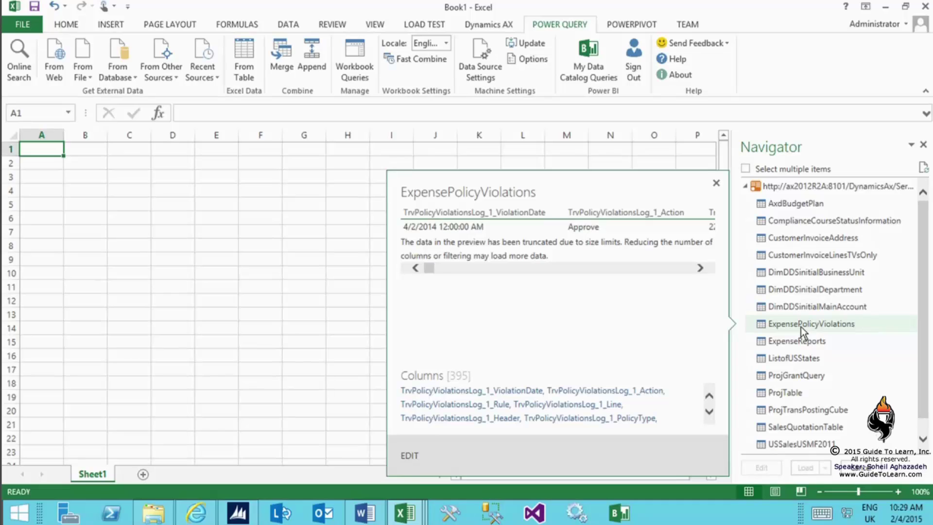
{"action": "left_click", "coordinate": [801, 327]}
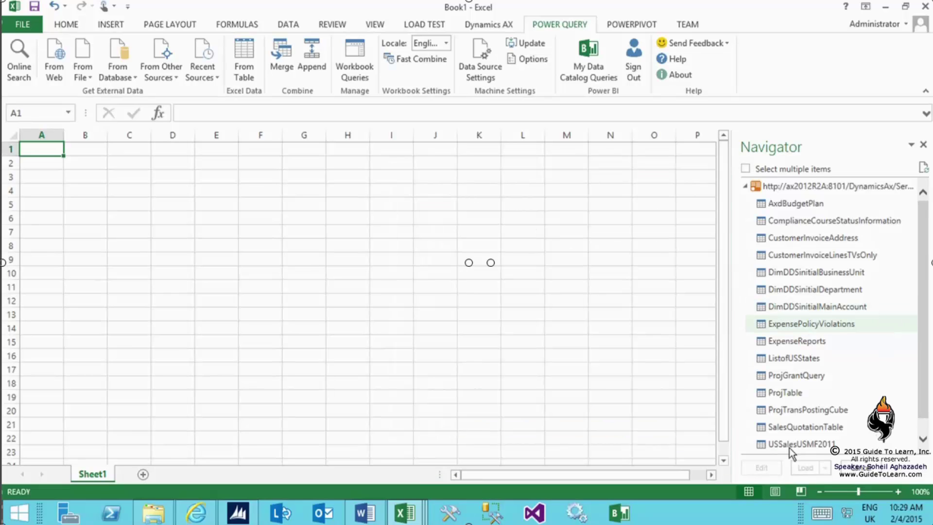
{"action": "left_click", "coordinate": [746, 169]}
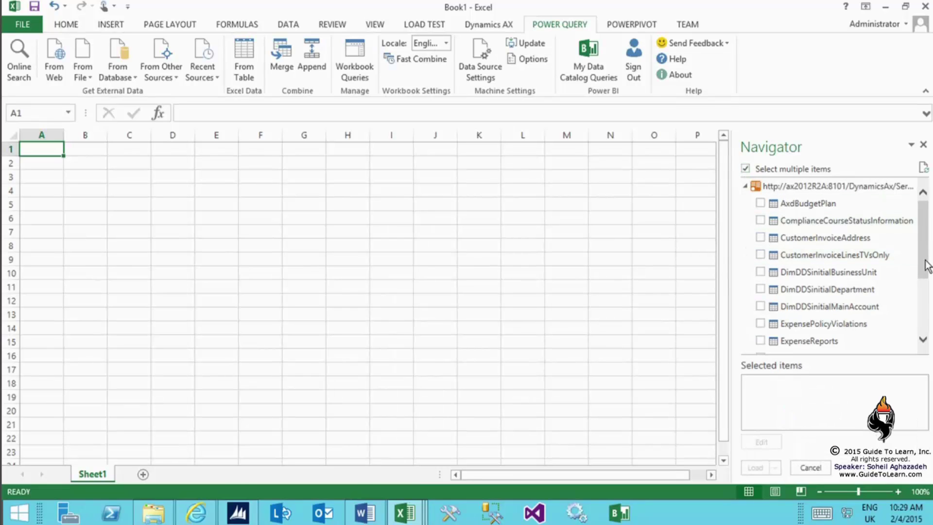
{"action": "left_click_drag", "start_coordinate": [928, 265], "coordinate": [923, 332]}
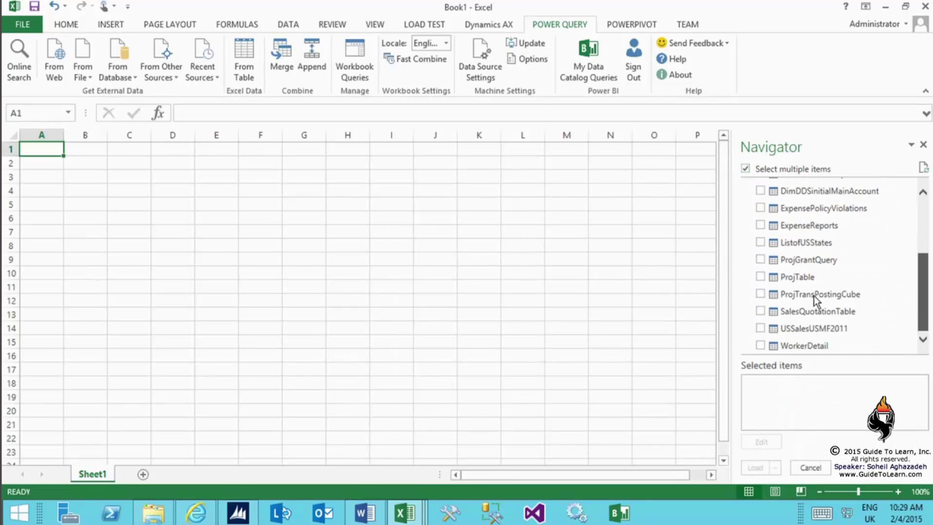
{"action": "left_click", "coordinate": [760, 294]}
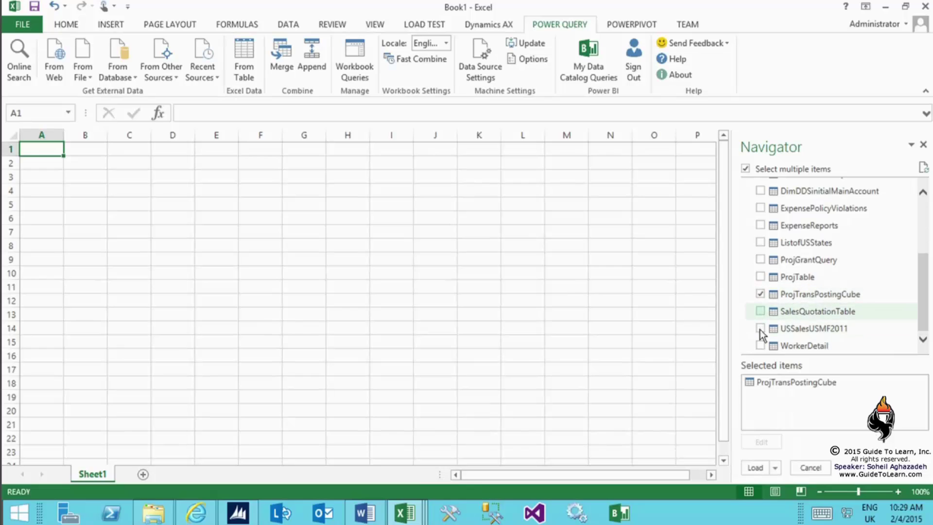
Add WorkerDetail, load both queries (560 and 11,019 rows), and select ProjTransPostingCube
{"action": "left_click", "coordinate": [763, 345]}
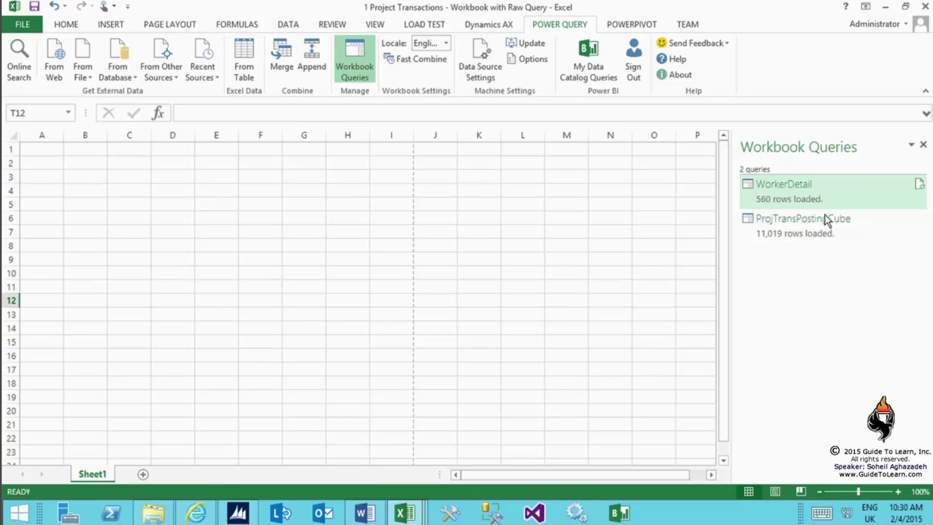
{"action": "left_click", "coordinate": [823, 221]}
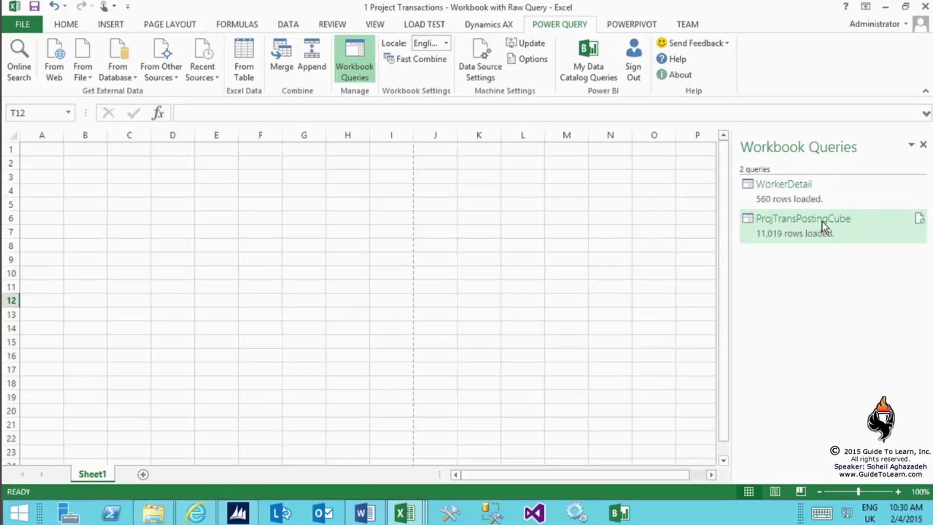
Show ProjTransPostingCube's peek card with sample rows, 392 columns and the OData source
{"action": "mouse_move", "coordinate": [823, 221]}
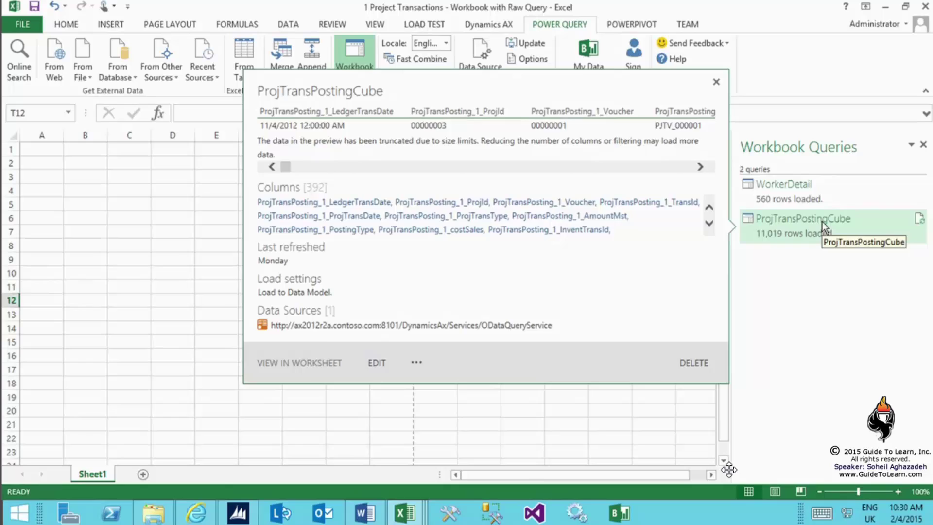
Edit ProjTransPostingCube in the Query Editor and select the ProjTransPosting_1_LedgerTransDate column
{"action": "right_click", "coordinate": [823, 221]}
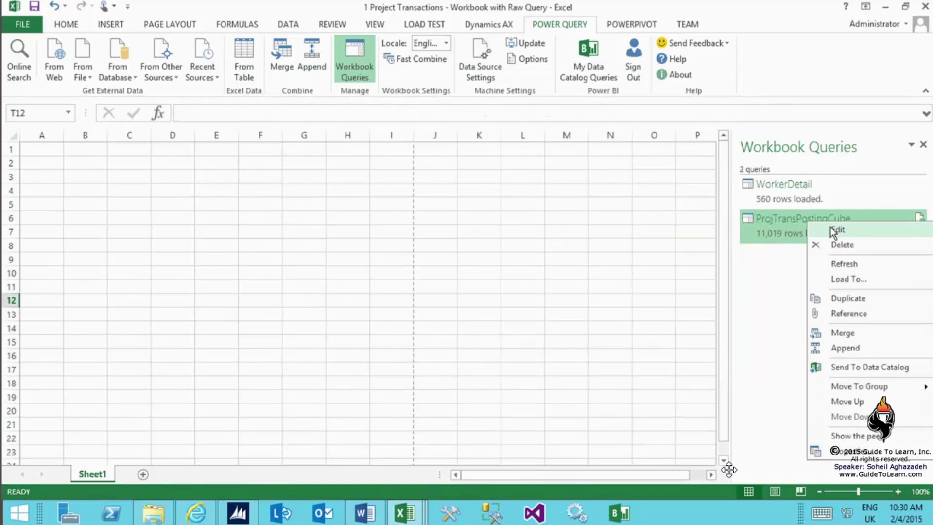
{"action": "left_click", "coordinate": [831, 226]}
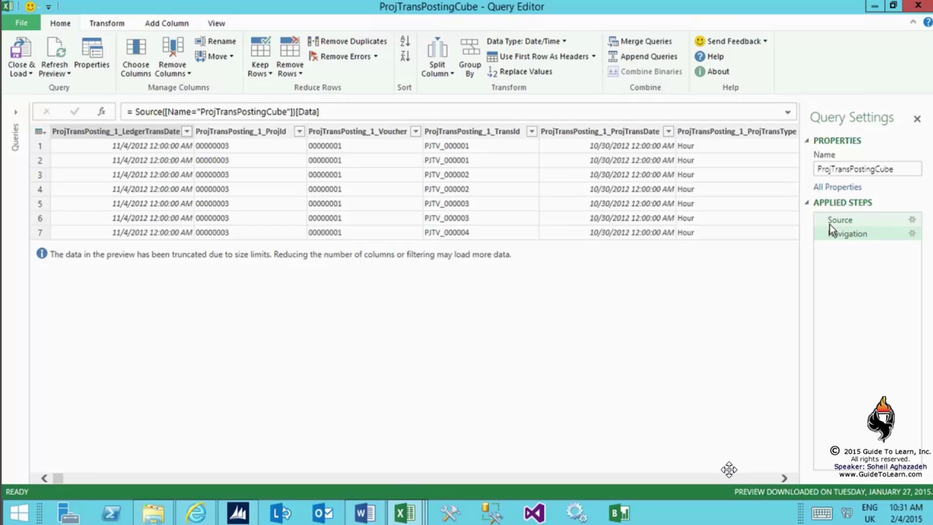
{"action": "left_click", "coordinate": [146, 131]}
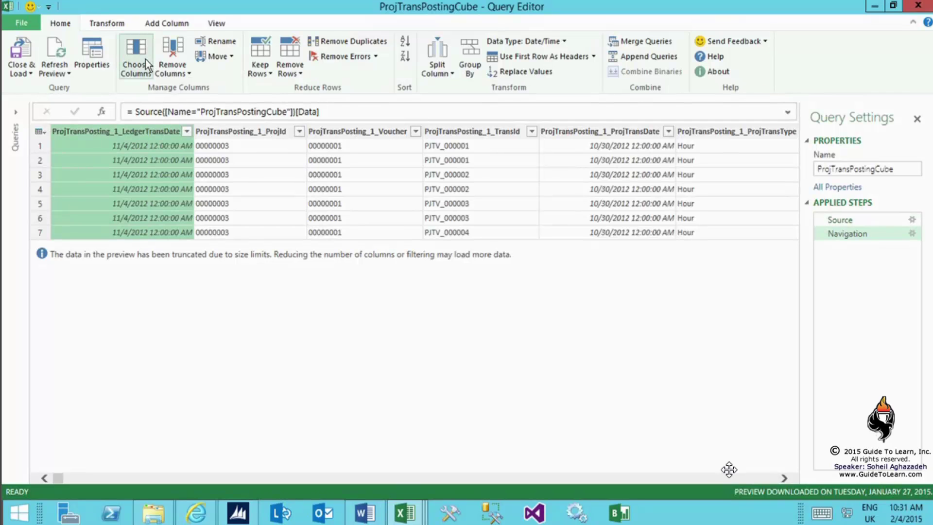
{"action": "left_click", "coordinate": [146, 60]}
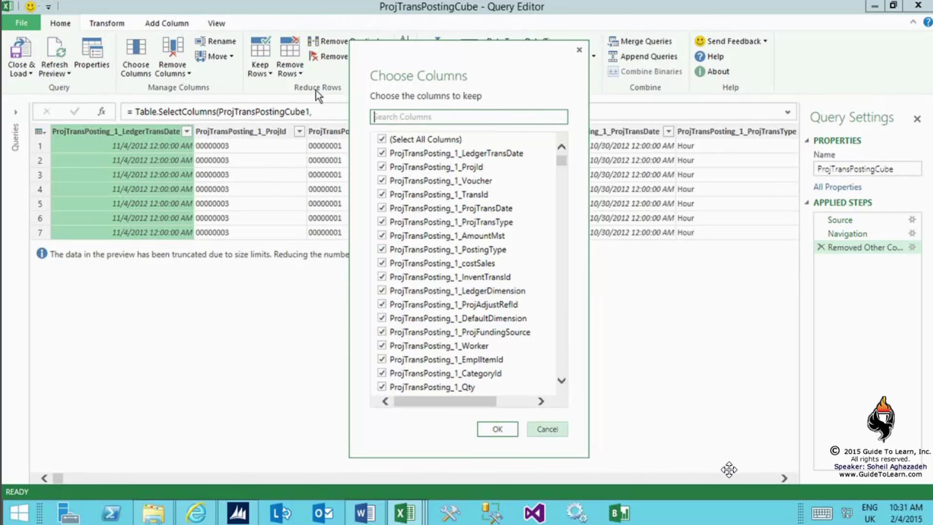
{"action": "key", "text": "Escape"}
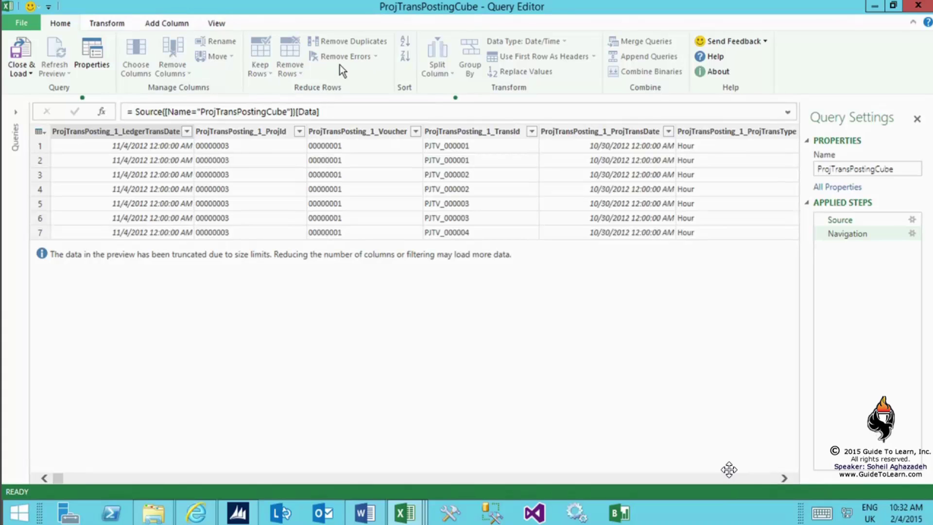
Review Add Column > Date > Year for LedgerTransDate, then switch to 3 Project Transactions - Transformed
{"action": "left_click", "coordinate": [166, 23]}
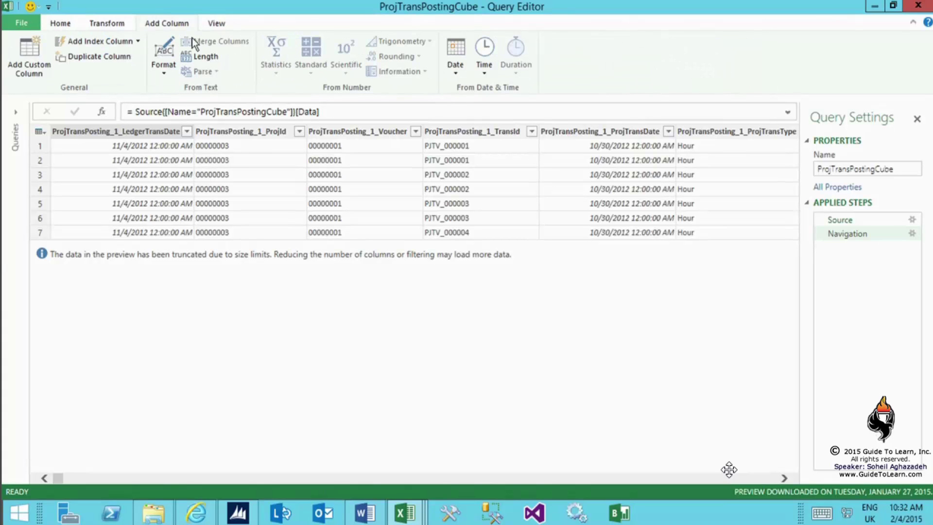
{"action": "left_click", "coordinate": [155, 133]}
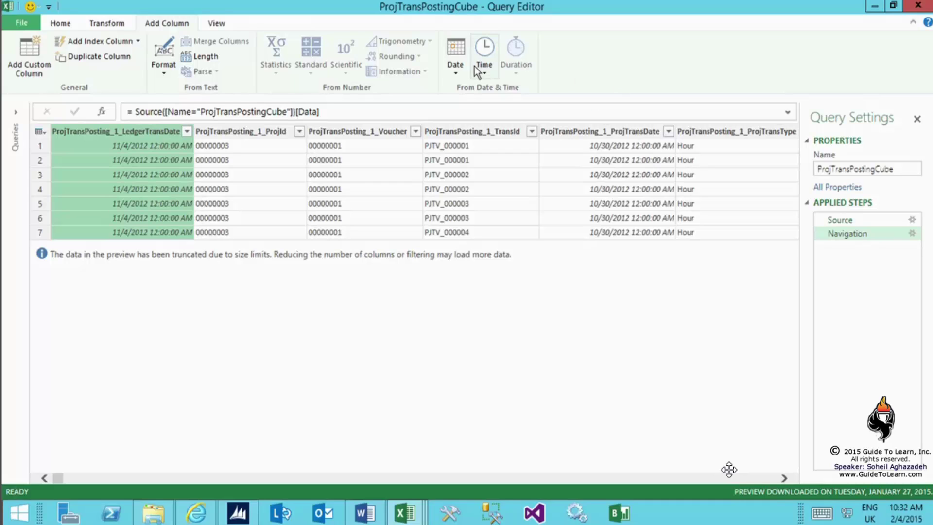
{"action": "left_click", "coordinate": [460, 72]}
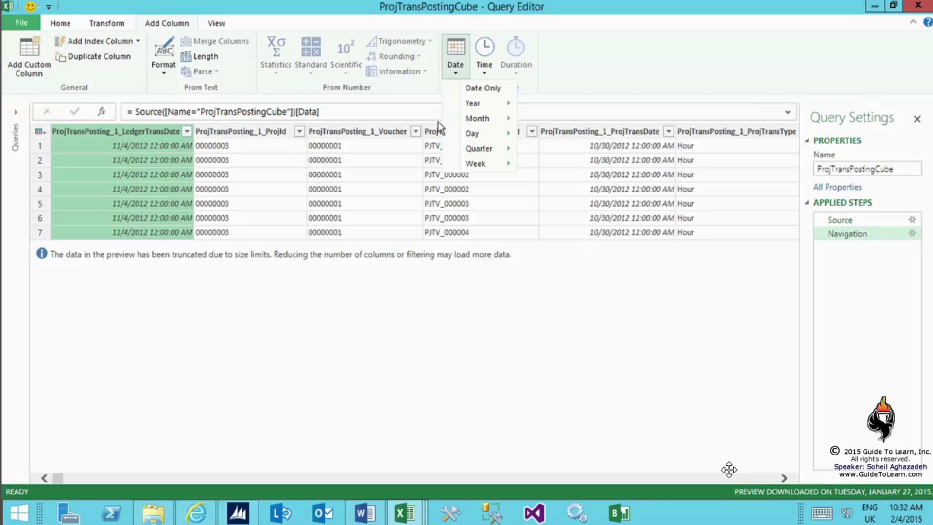
{"action": "mouse_move", "coordinate": [503, 107]}
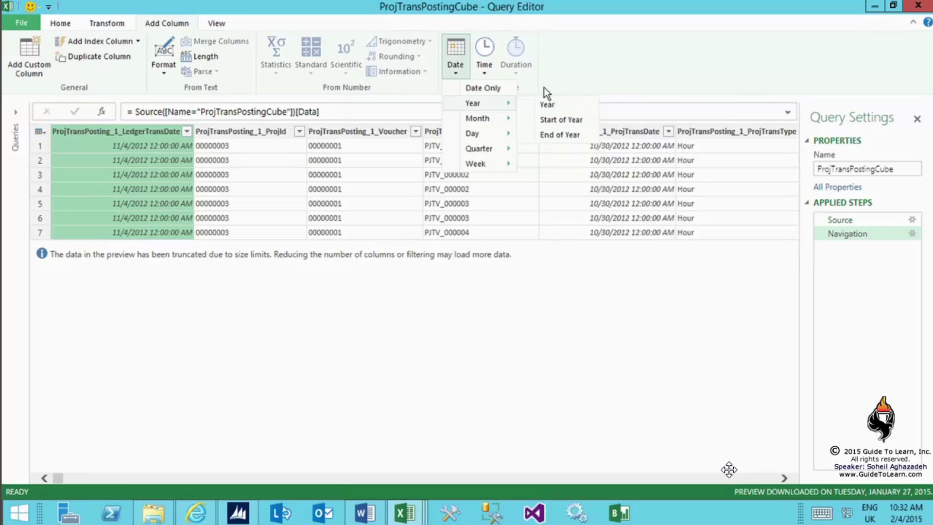
{"action": "left_click", "coordinate": [405, 512]}
Open the Project Transactions query for editing from the Workbook Queries list, then return to Sheet1
{"action": "left_click", "coordinate": [331, 404]}
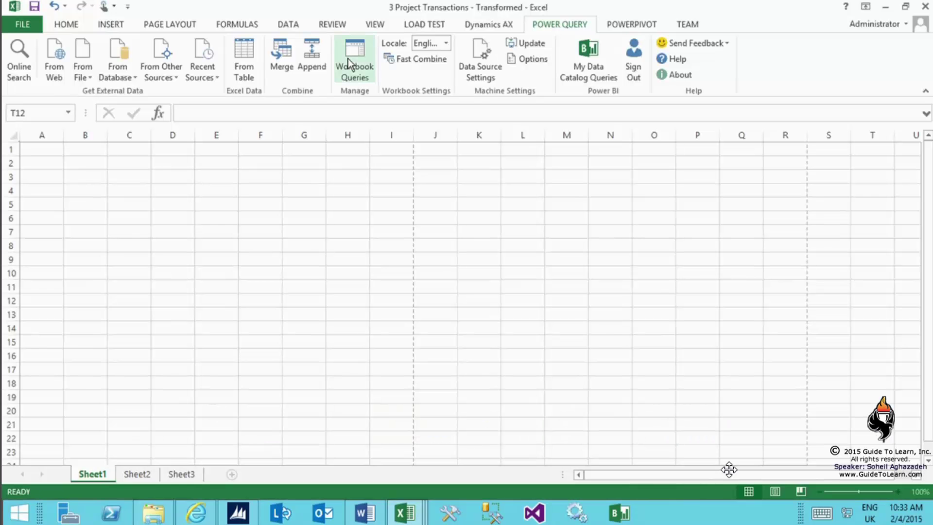
{"action": "left_click", "coordinate": [348, 58]}
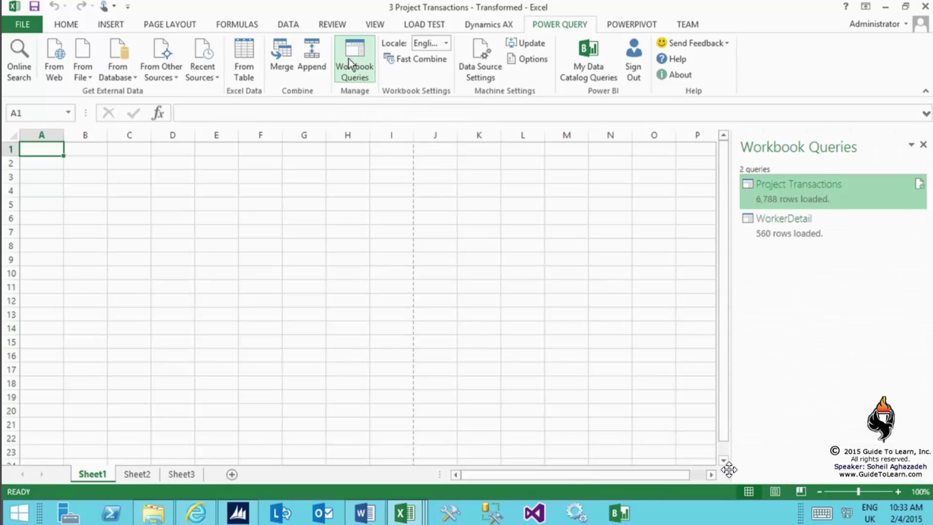
{"action": "right_click", "coordinate": [817, 195]}
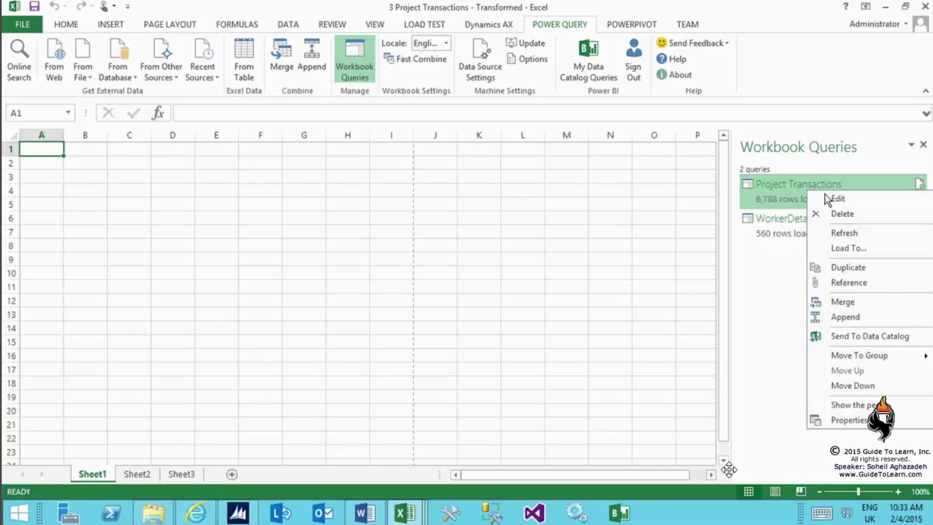
{"action": "left_click", "coordinate": [825, 197]}
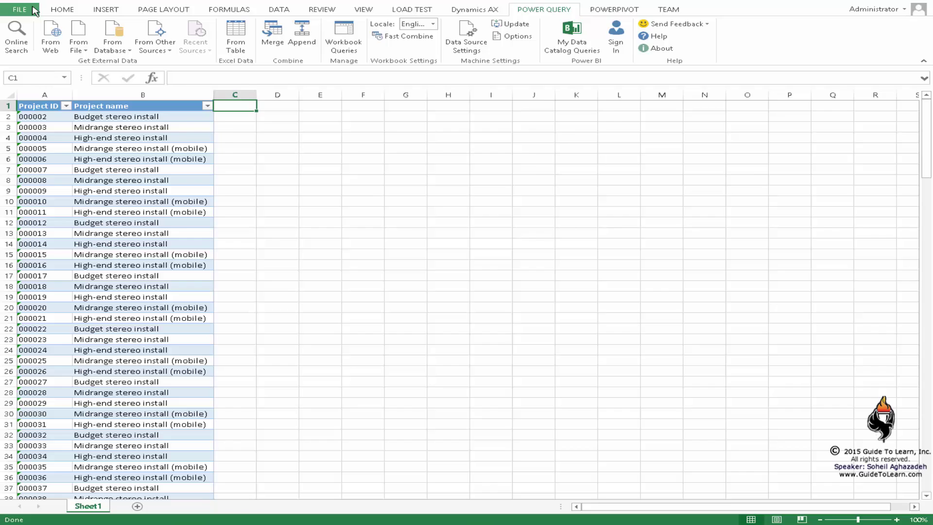
{"action": "left_click", "coordinate": [19, 9]}
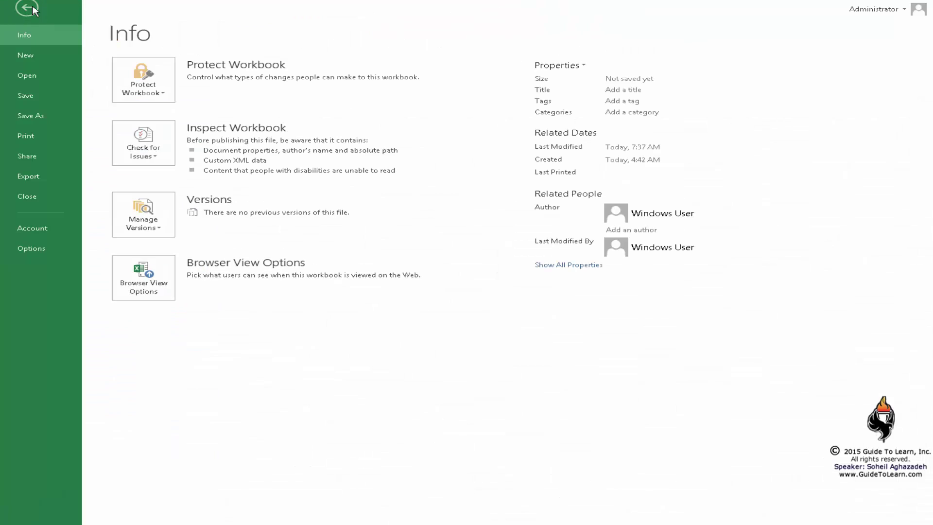
{"action": "left_click", "coordinate": [41, 253]}
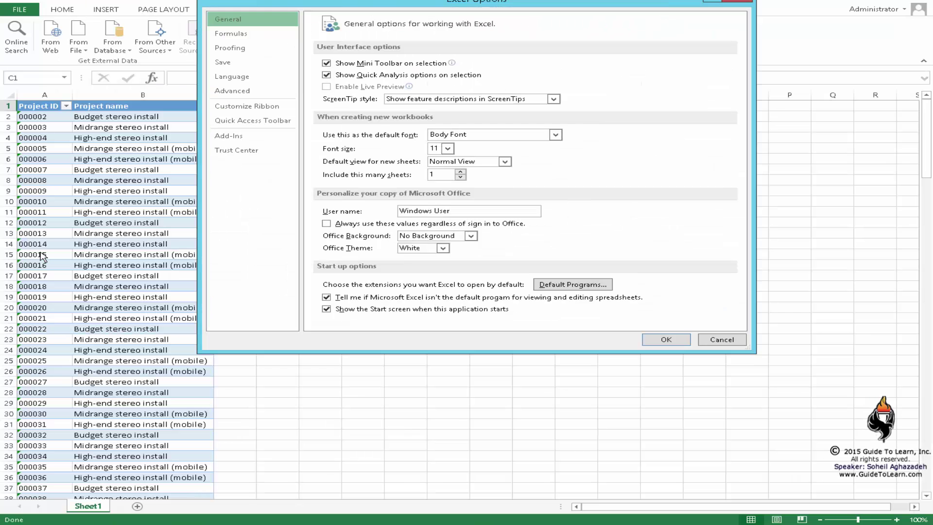
{"action": "left_click", "coordinate": [238, 136]}
{"action": "left_click", "coordinate": [399, 113]}
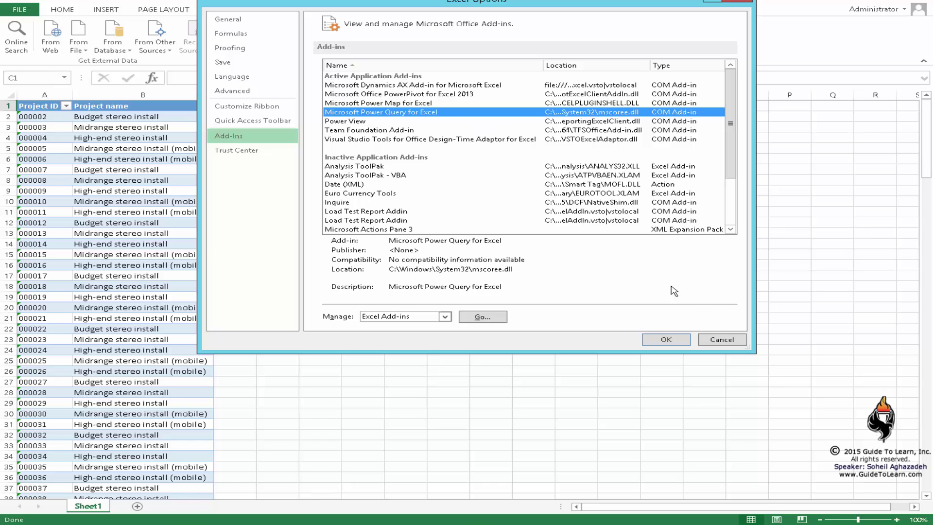
{"action": "left_click", "coordinate": [720, 339]}
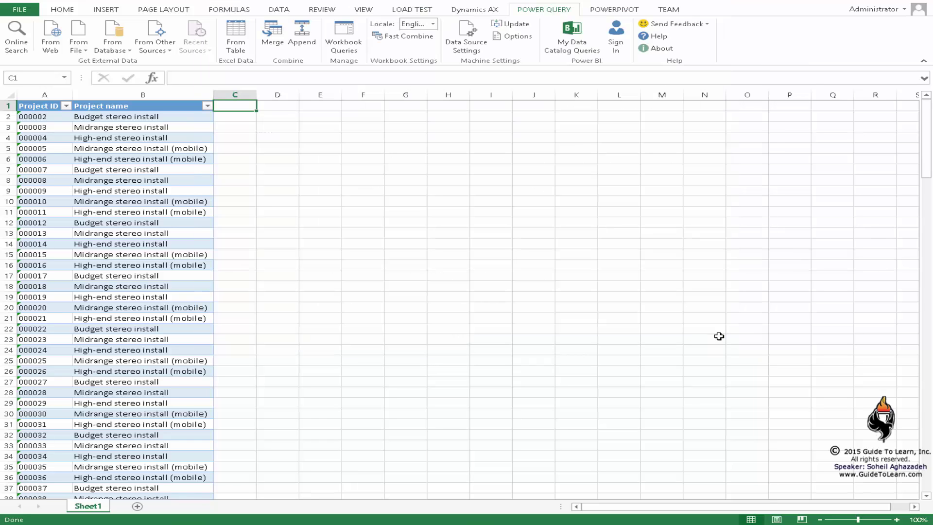
Compare Excel's built-in external sources with Power Query's From Other Sources list, including OData Feed
{"action": "left_click", "coordinate": [279, 10]}
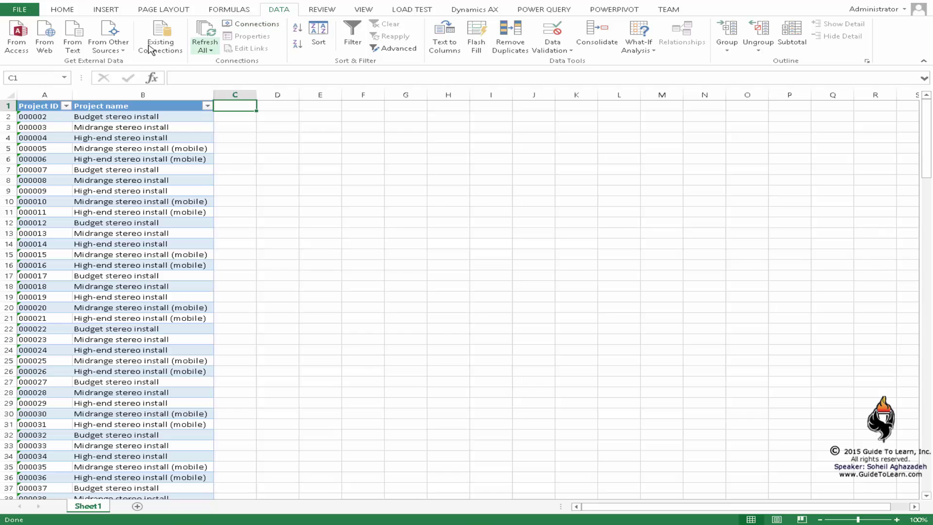
{"action": "left_click", "coordinate": [108, 38]}
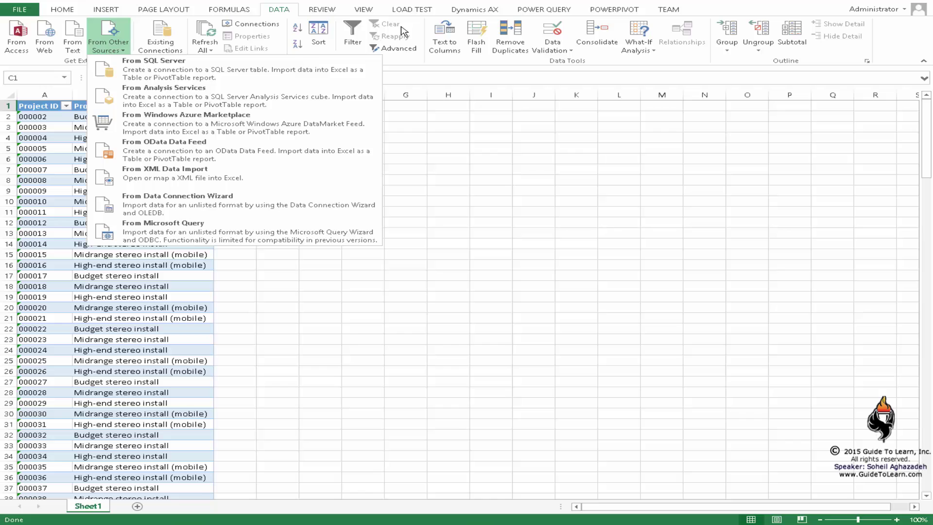
{"action": "left_click", "coordinate": [556, 11]}
{"action": "left_click", "coordinate": [156, 37]}
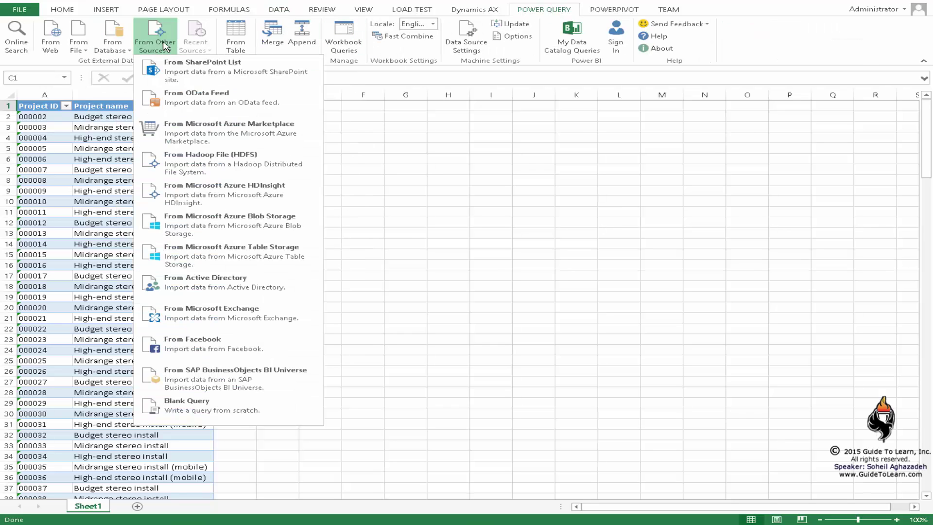